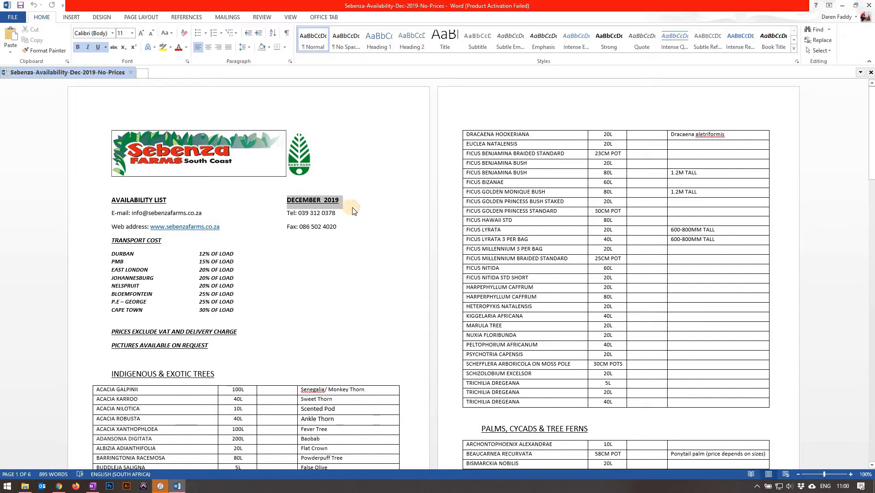
Save the availability list document as a PDF named Sebenza-Availability-Dec-2019-No-Prices in the Sebenza Farms folder.
left_click(340, 203)
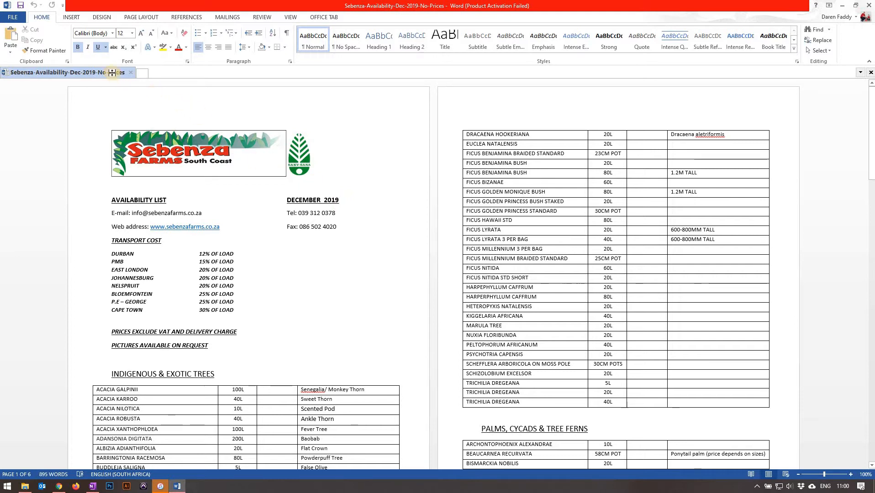
left_click(15, 20)
left_click(21, 108)
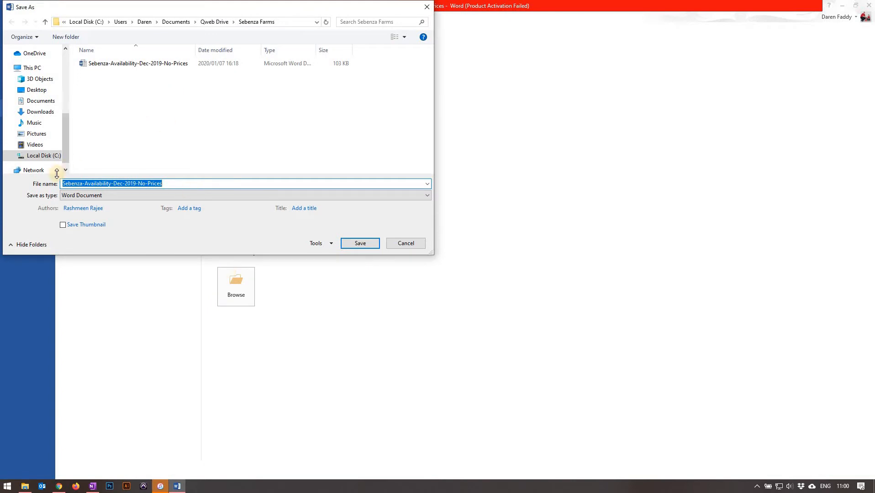
left_click(72, 195)
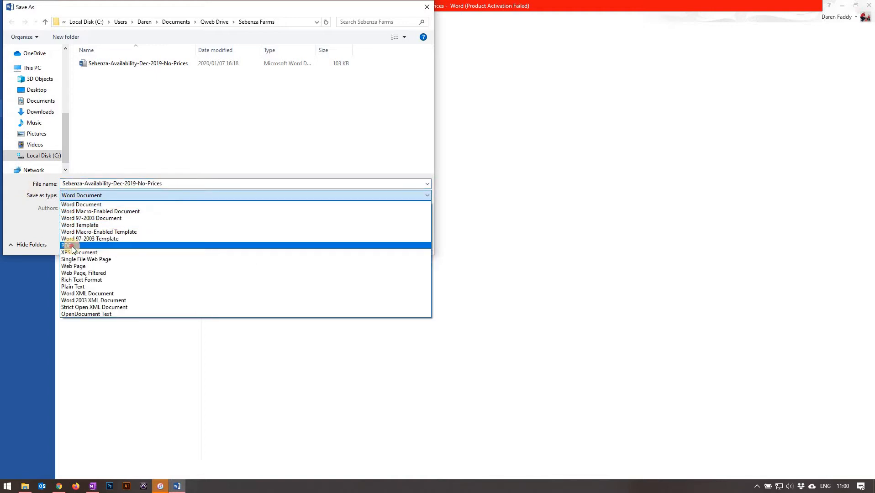
left_click(71, 246)
left_click(361, 266)
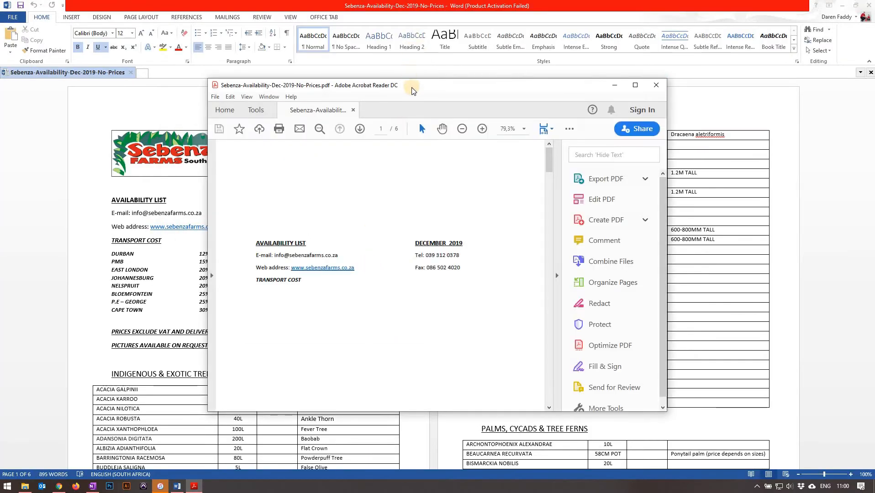
Maximize the exported PDF in Adobe Acrobat Reader to check its first page, and close it.
left_click_drag(424, 86, 390, 19)
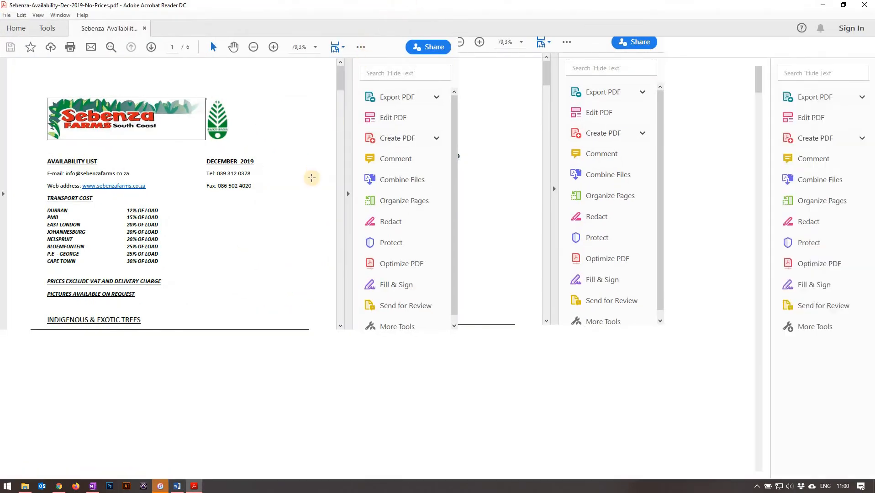
left_click_drag(471, 292, 567, 297)
left_click(569, 251)
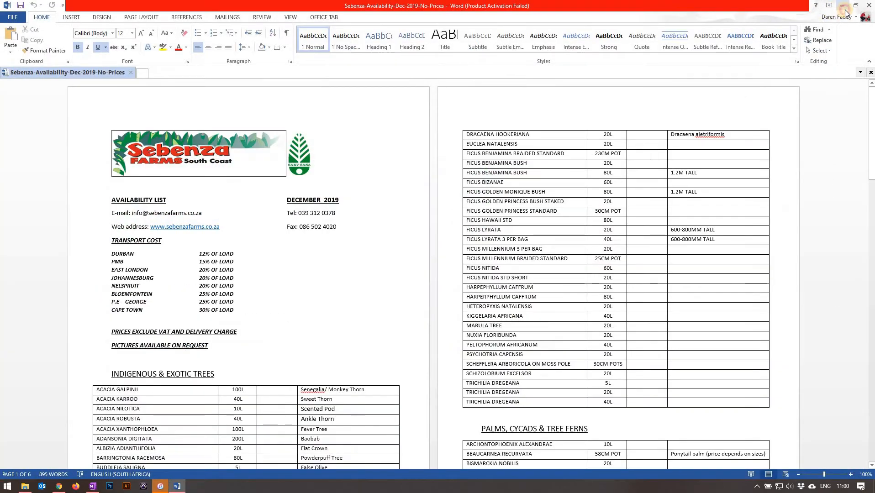
left_click(835, 5)
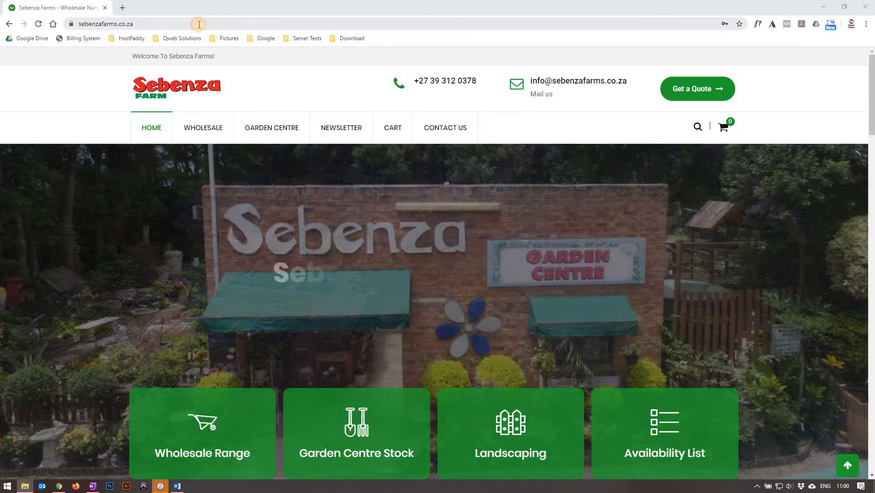
left_click(199, 25)
left_click(199, 24)
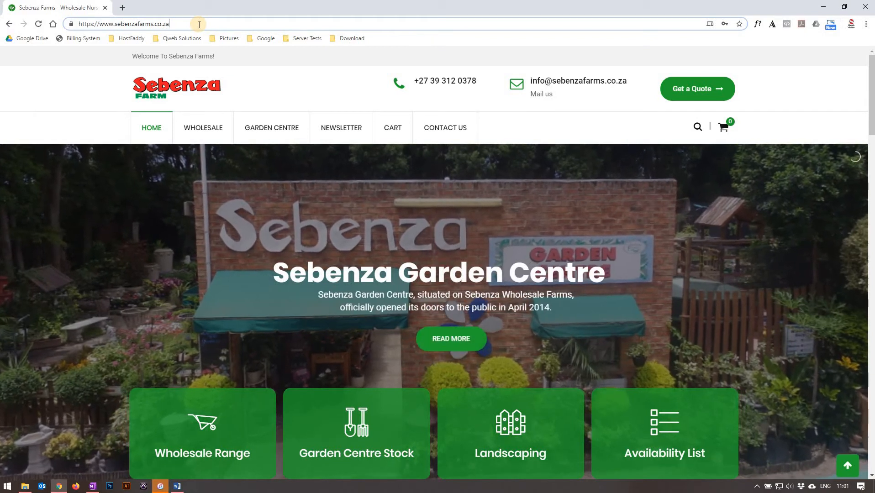
type("/")
type("wp-admi")
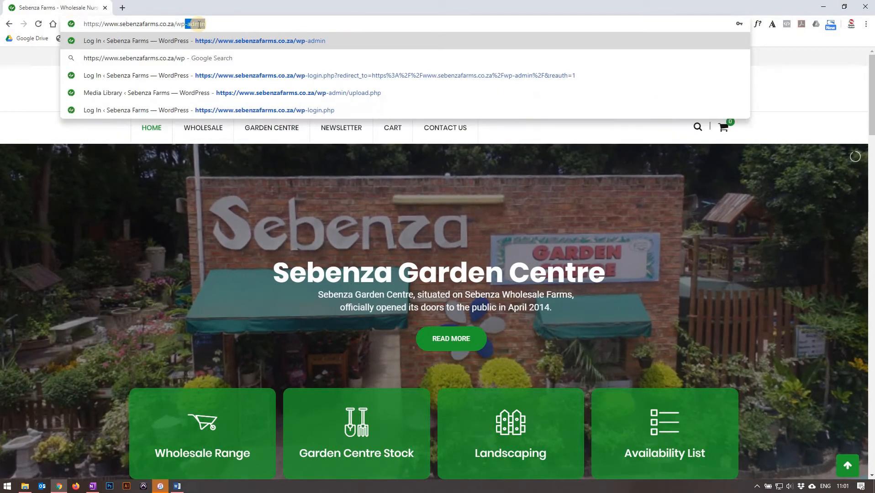
key("Return")
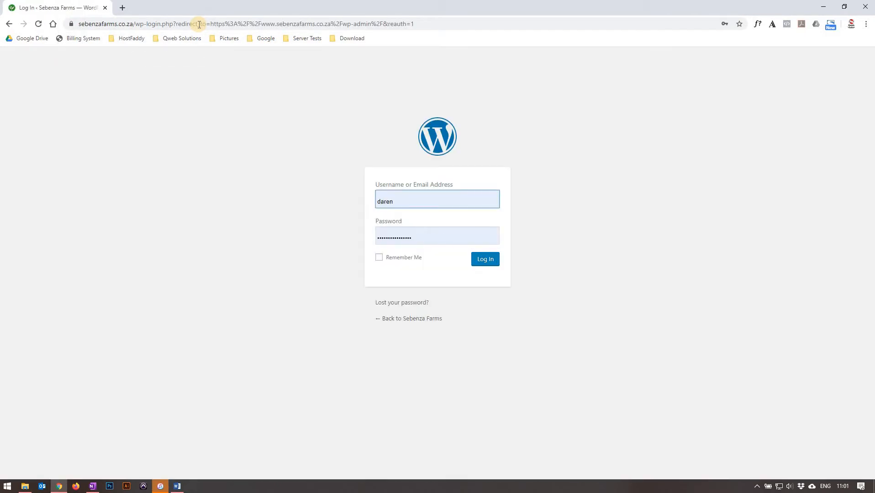
Enter the account e-mail and password and log in to the WordPress dashboard.
key("Down")
key("Return")
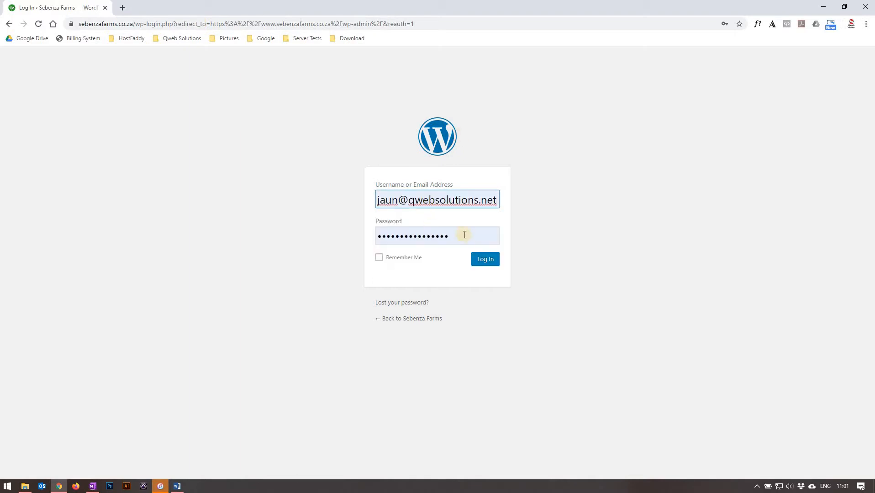
key("Tab")
key("ctrl+v")
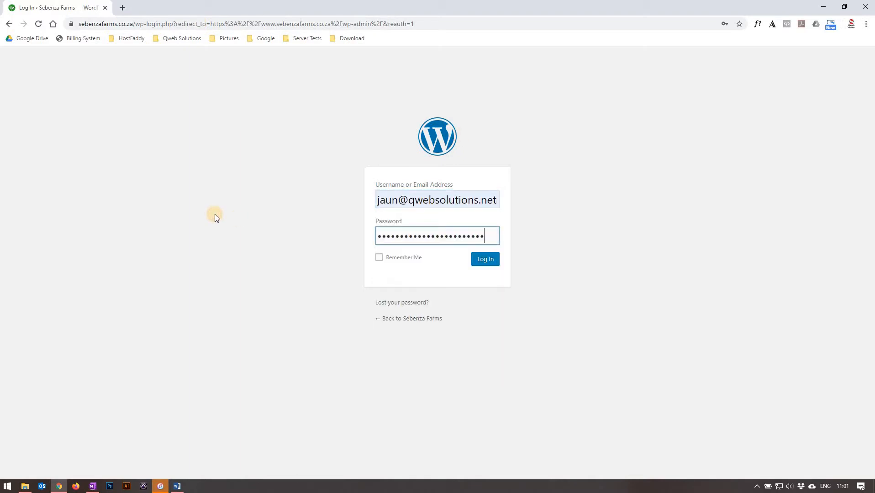
left_click(491, 257)
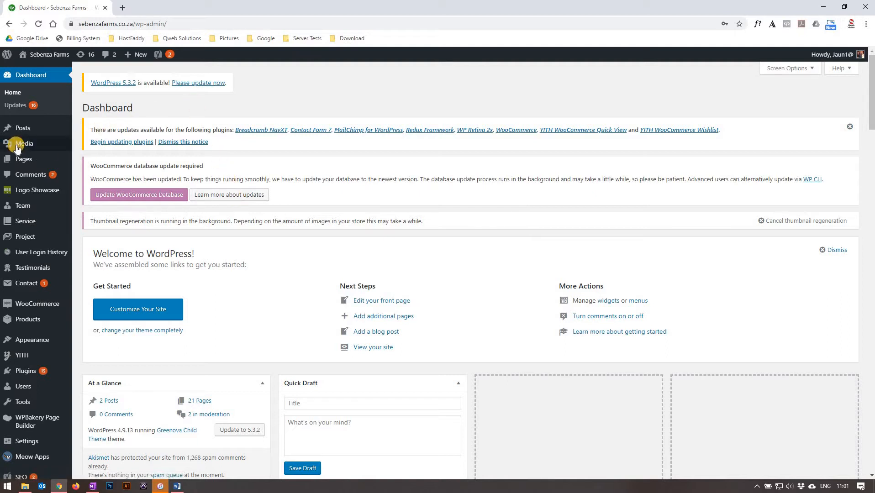
Upload the PDF Sebenza-Availability-Dec-2019-No-Prices to the media library.
mouse_move(20, 146)
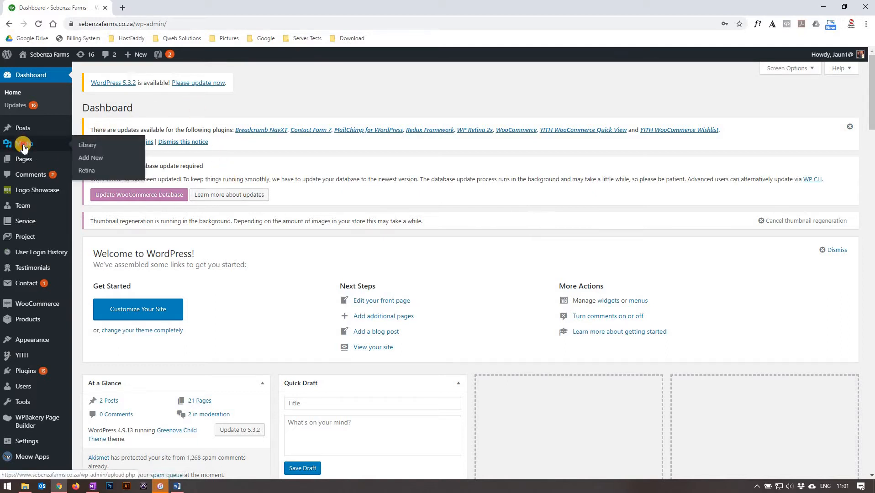
left_click(23, 148)
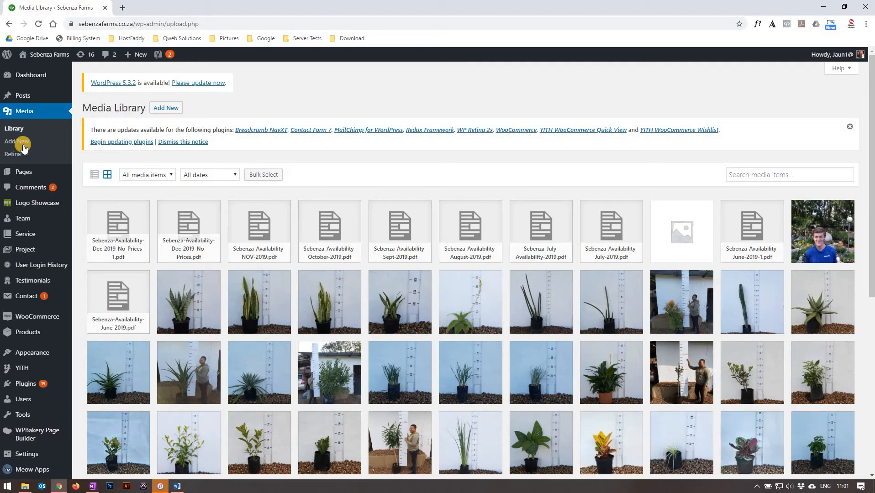
left_click(158, 110)
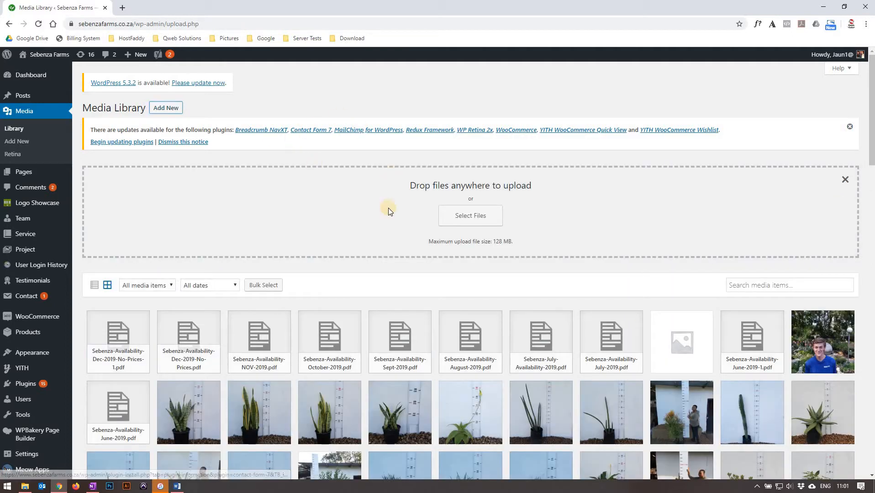
left_click(455, 221)
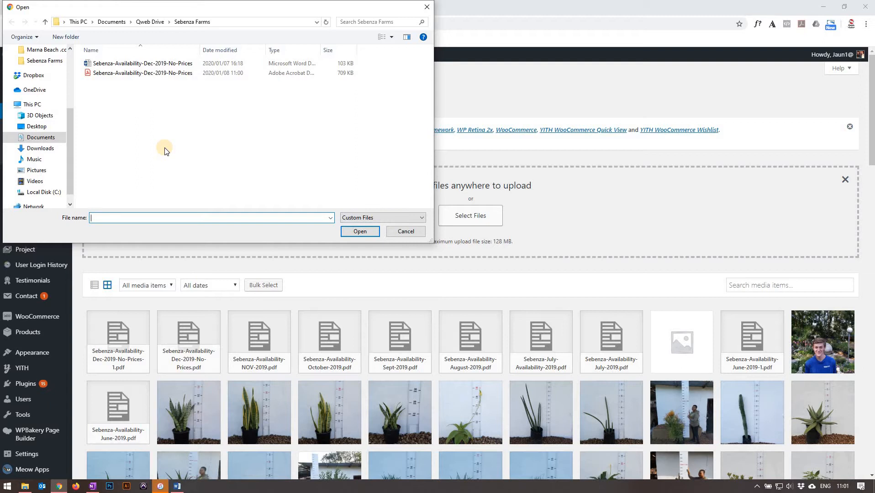
left_click(108, 76)
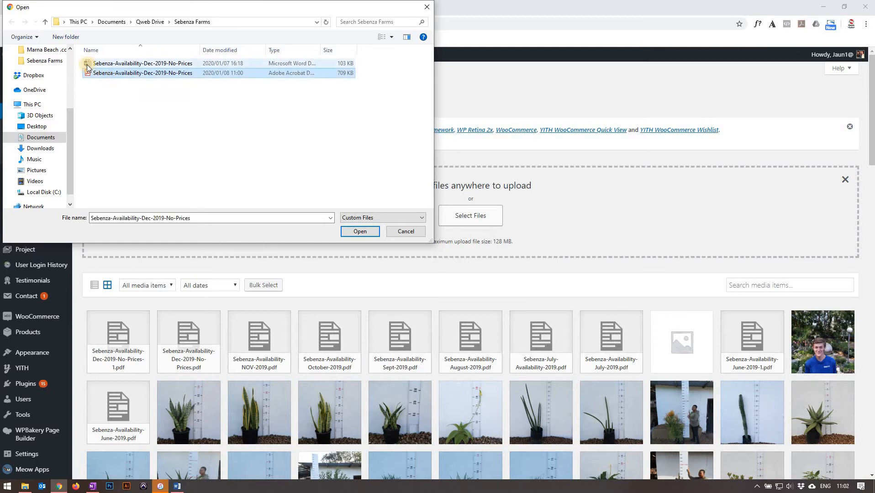
left_click(355, 233)
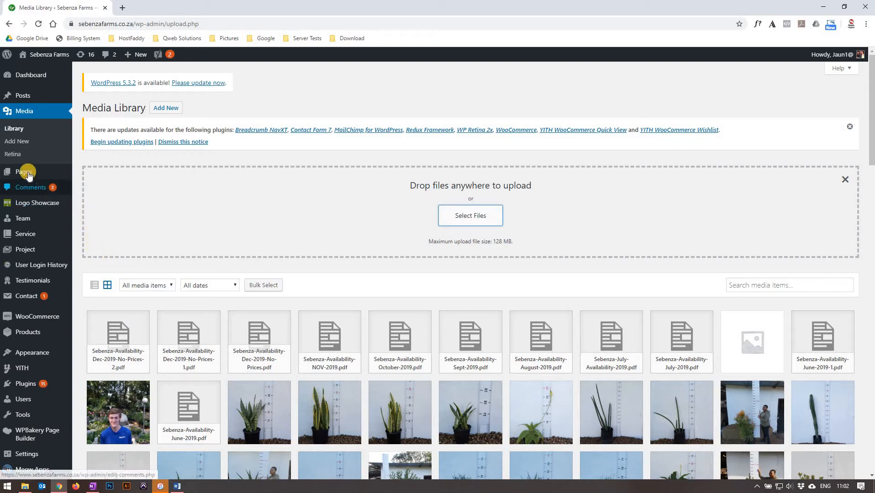
Open the list of all pages in a new browser tab and open the Availability list page for editing.
mouse_move(50, 176)
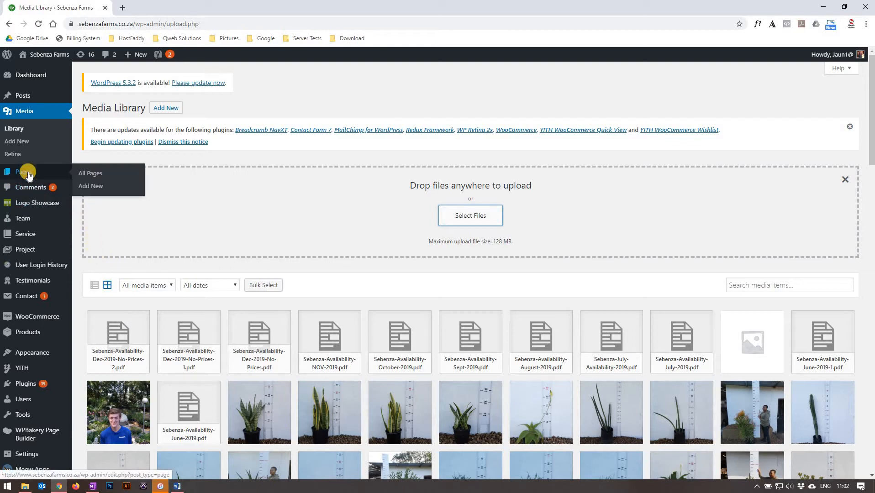
right_click(86, 176)
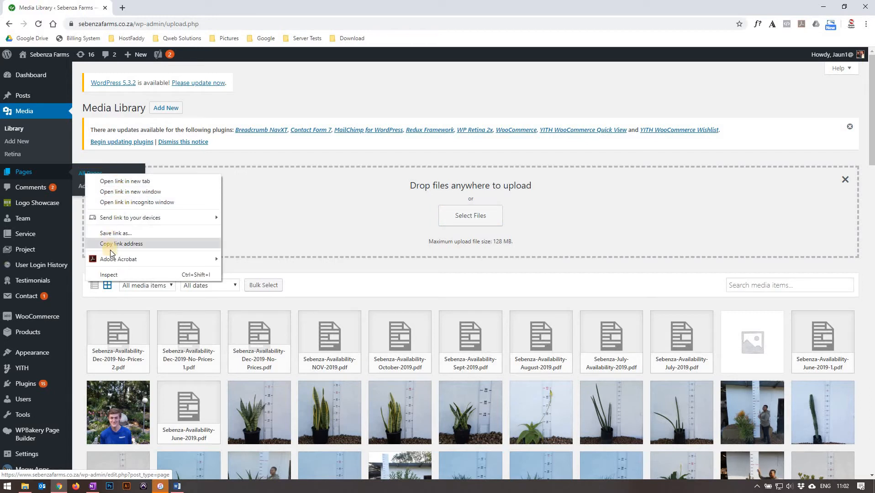
left_click(110, 181)
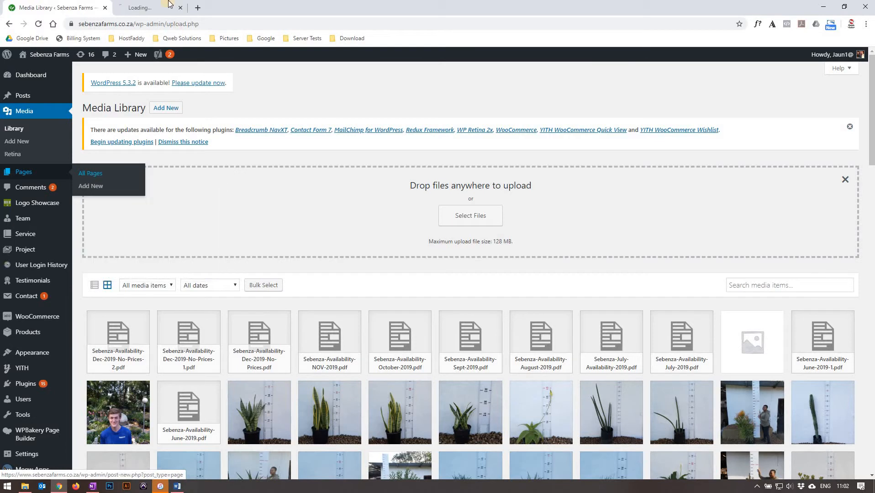
left_click(165, 7)
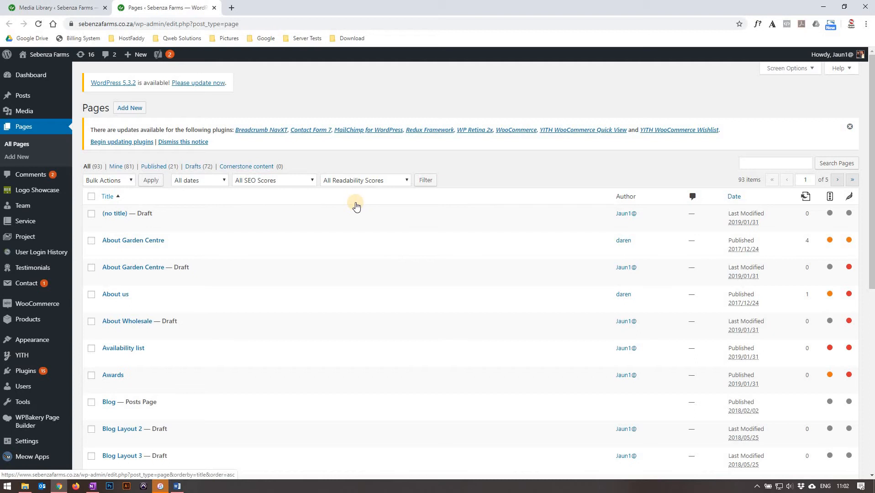
scroll(356, 206, "down", 2)
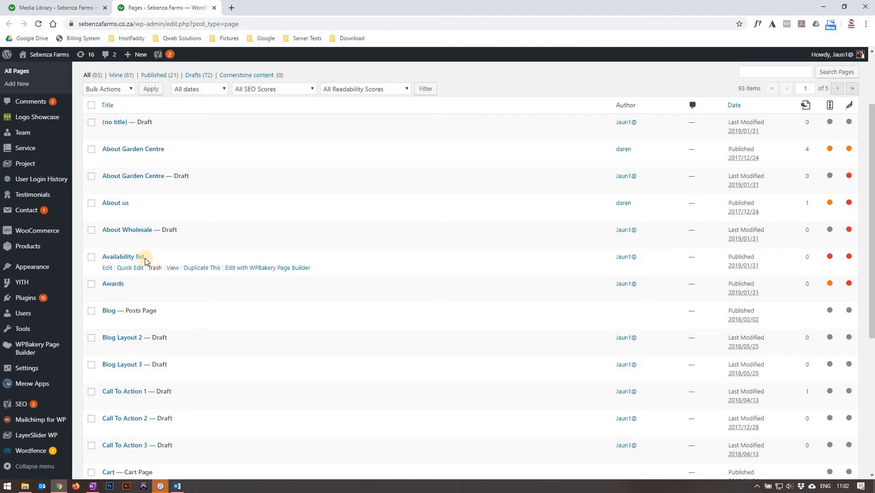
left_click(105, 269)
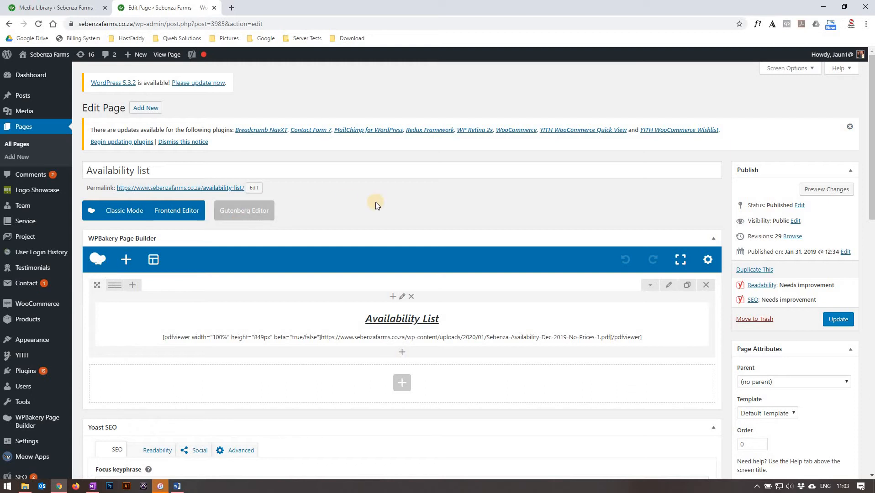
Open the Availability List text block's content in Text mode and select the PDF URL inside the pdfviewer shortcode.
scroll(376, 203, "down", 1)
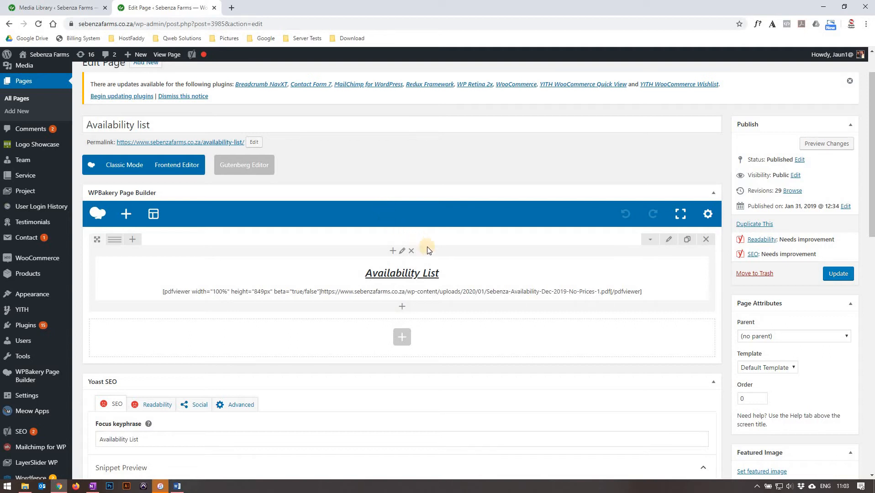
mouse_move(441, 262)
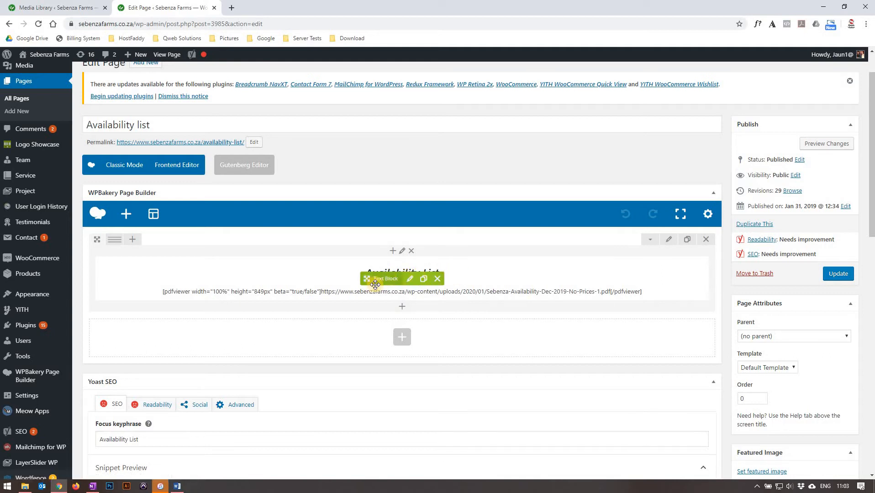
left_click(411, 279)
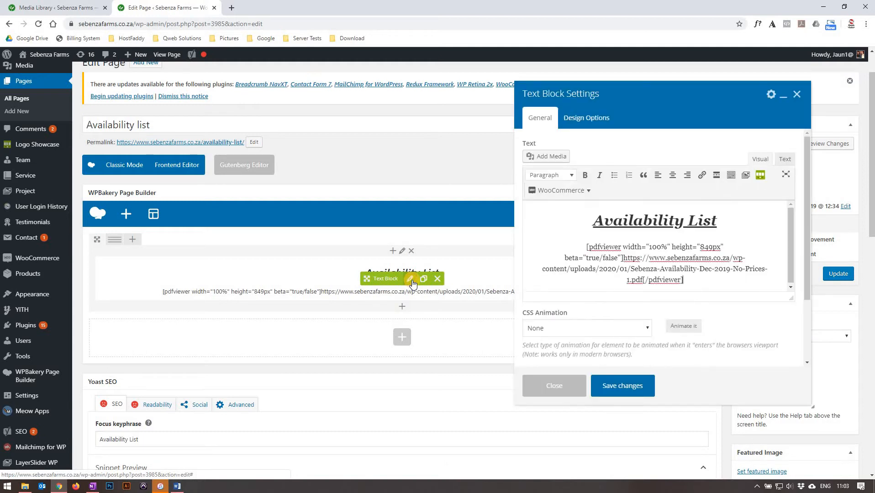
left_click(594, 222)
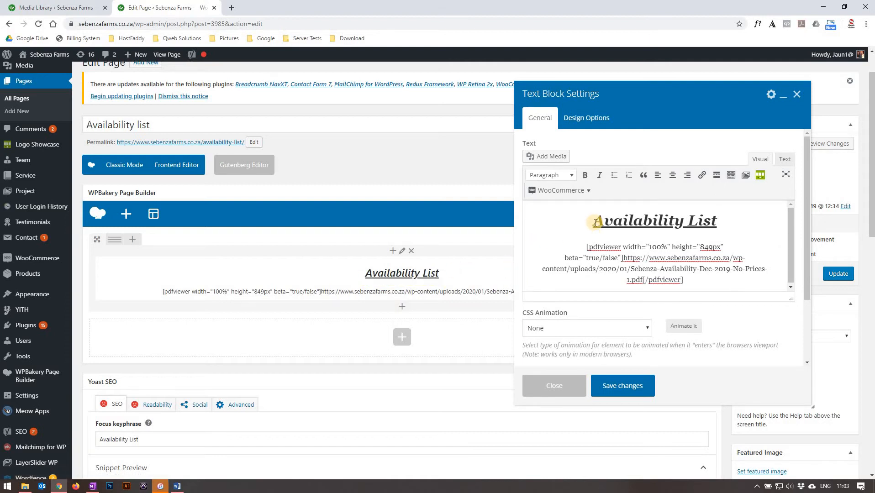
left_click(685, 280)
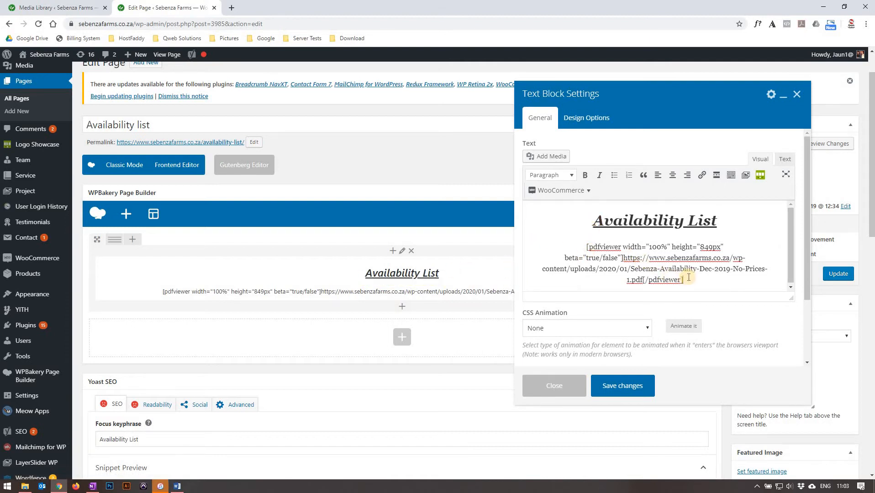
left_click(785, 159)
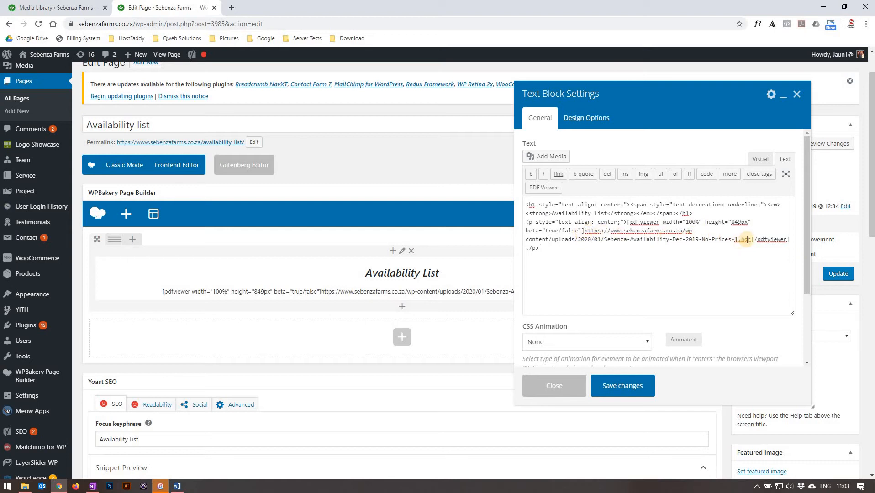
left_click_drag(750, 240, 584, 233)
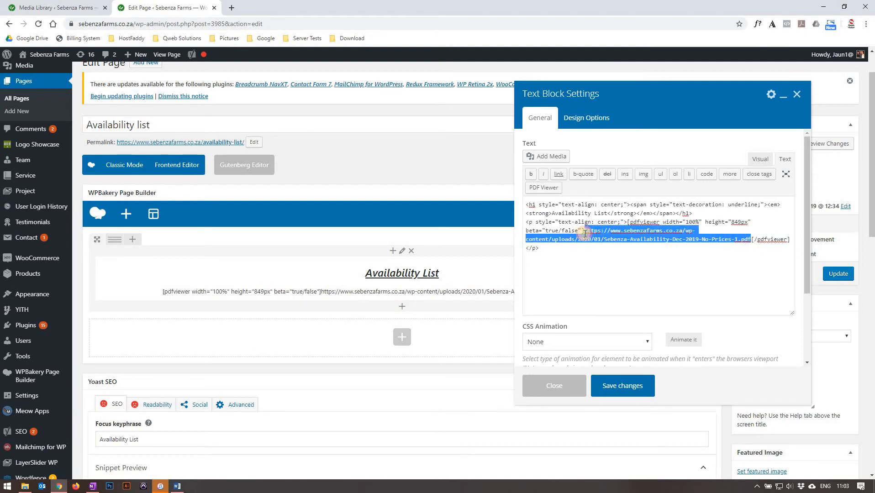
Copy the file URL of Sebenza-Availability-Dec-2019-No-Prices-2.pdf from its attachment details in the media library.
left_click(48, 9)
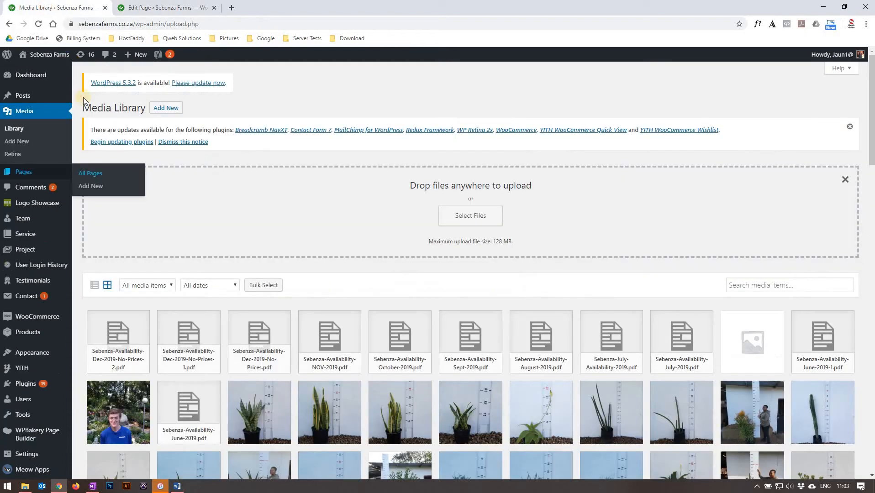
left_click(131, 328)
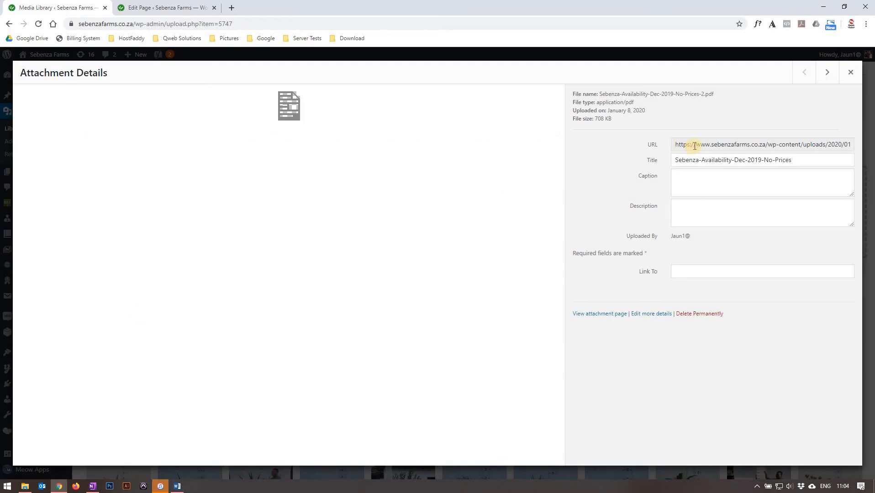
left_click_drag(674, 145, 866, 145)
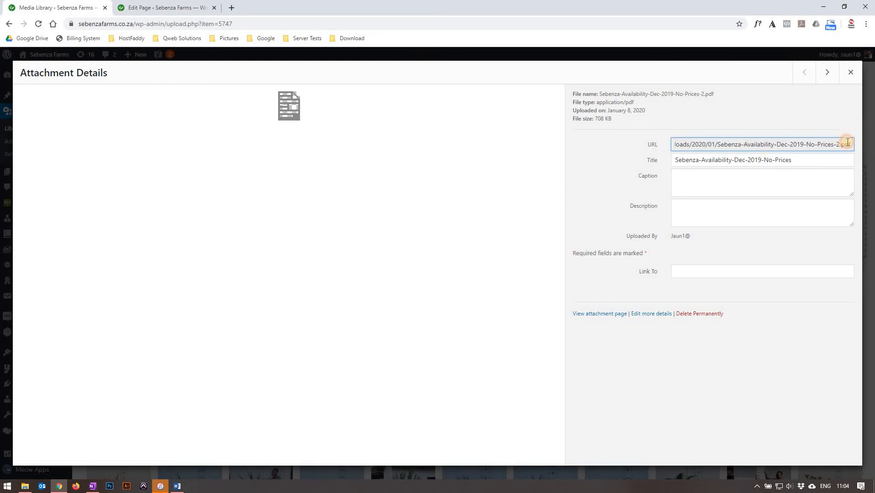
triple_click(846, 142)
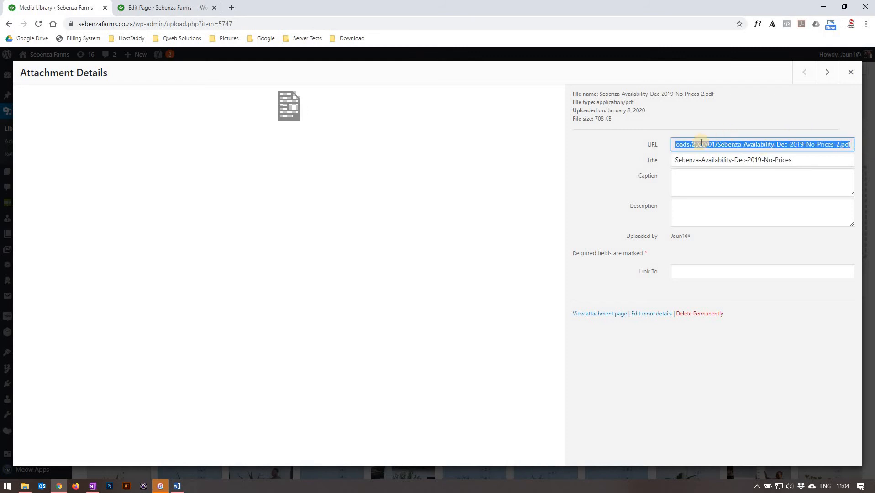
right_click(684, 143)
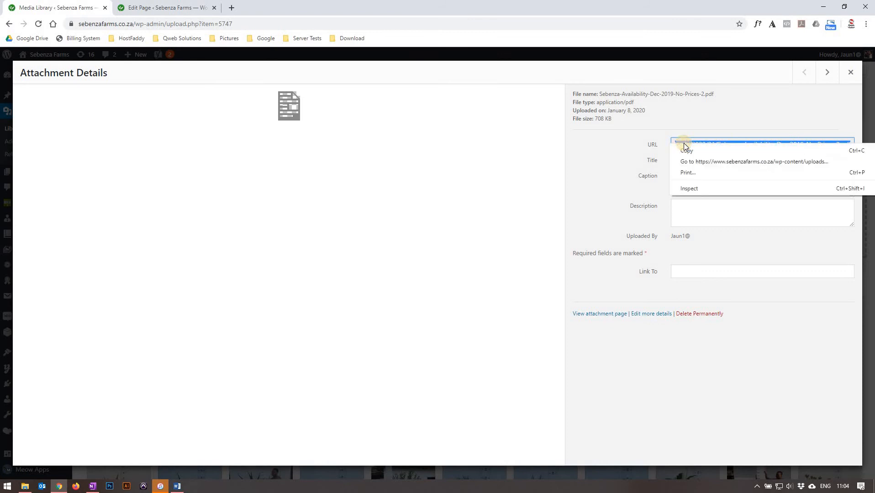
left_click(687, 151)
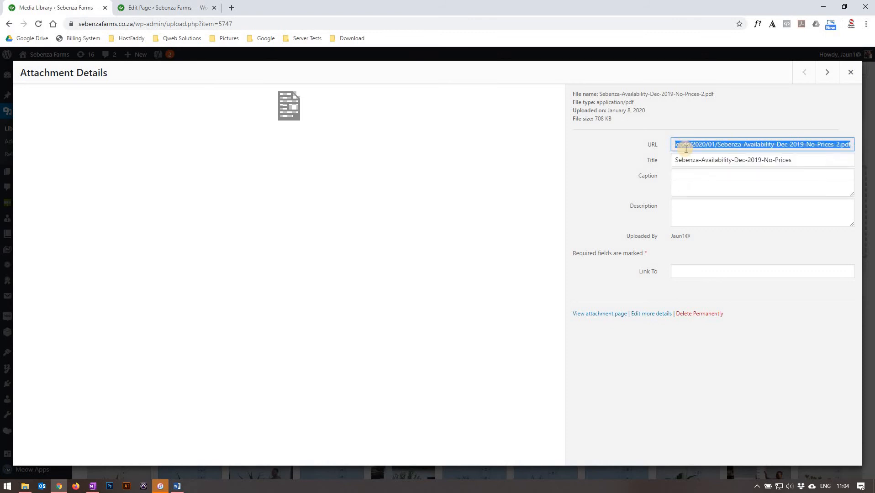
Replace the selected PDF URL in the Availability list page's pdfviewer shortcode with the copied URL and save the text block.
left_click(176, 9)
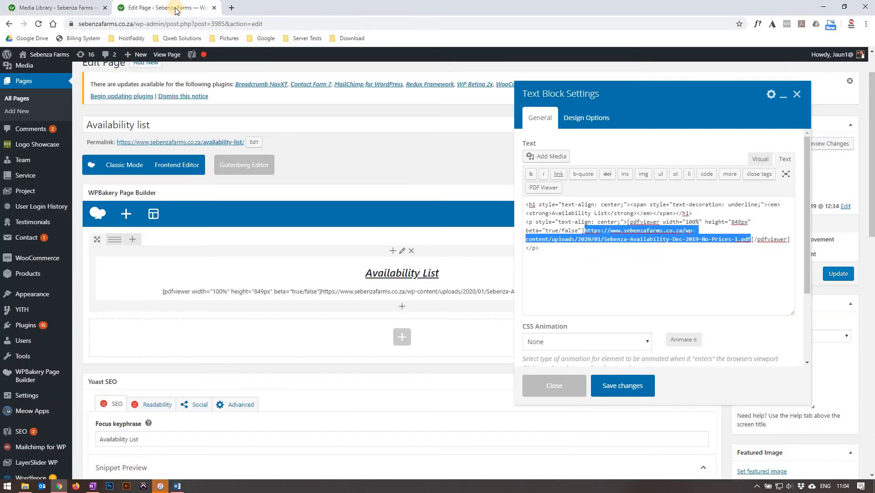
right_click(600, 231)
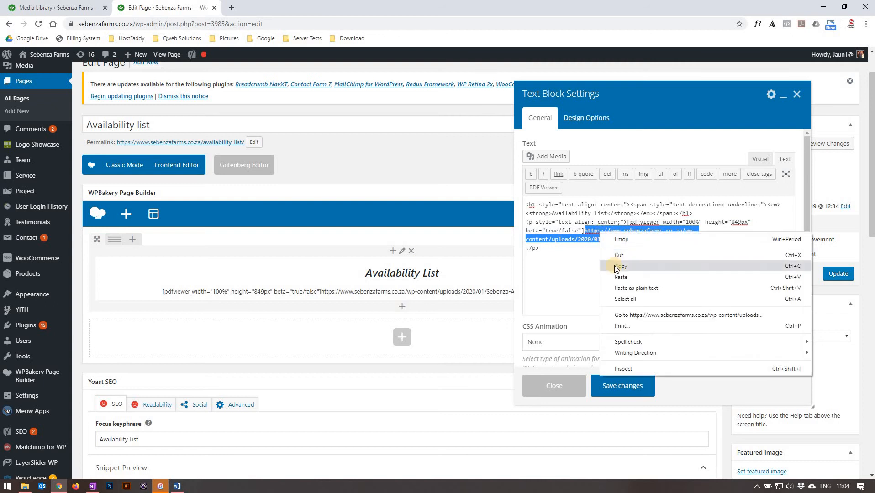
left_click(620, 277)
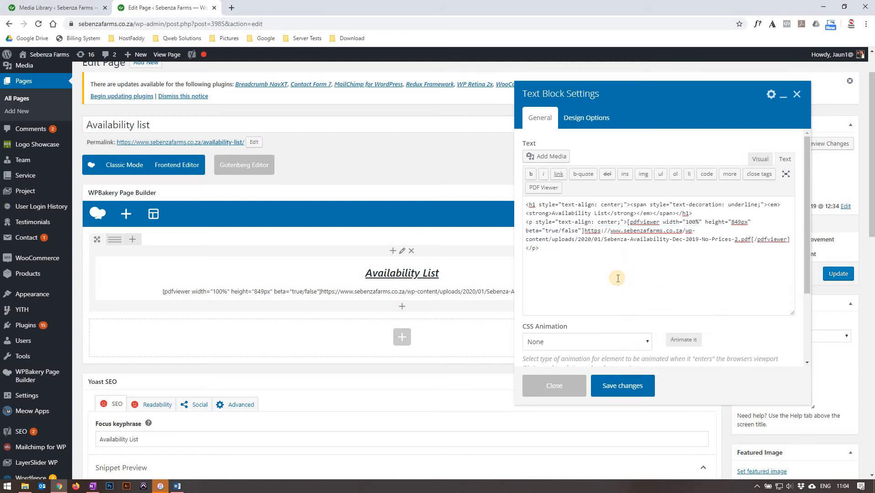
left_click(617, 386)
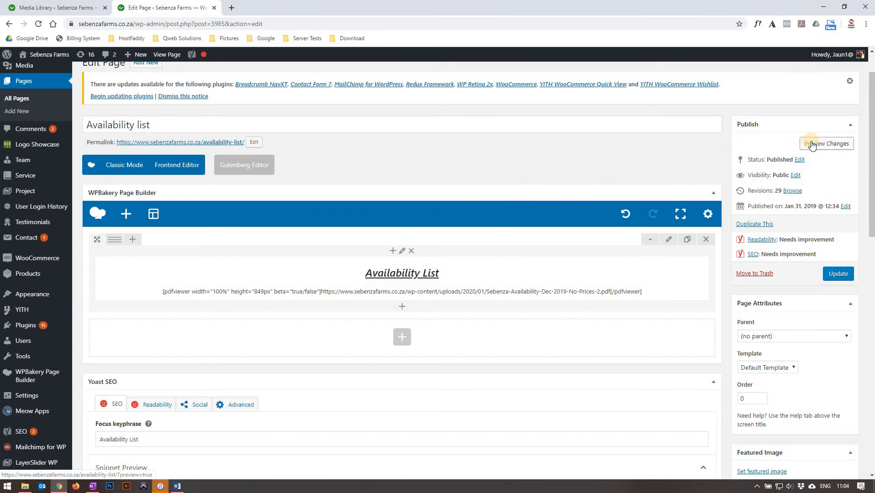
Preview the page changes, check the month heading in the embedded availability PDF, and close the preview.
left_click(810, 143)
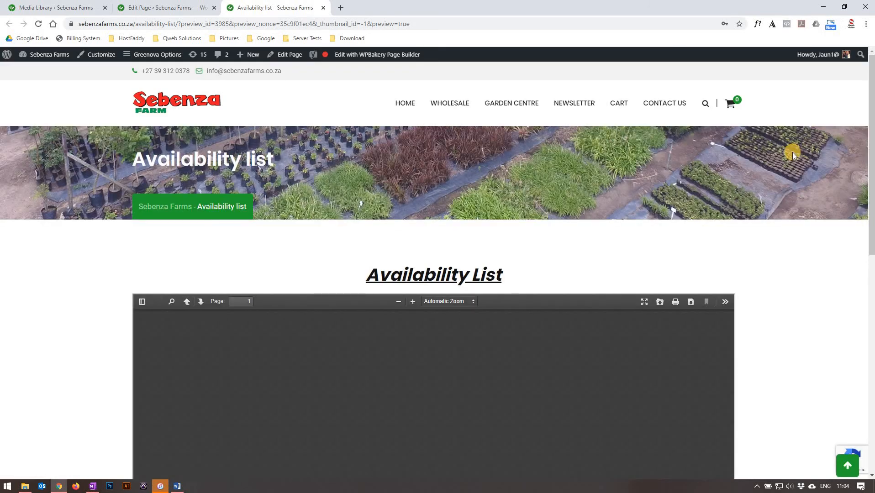
scroll(792, 154, "down", 1)
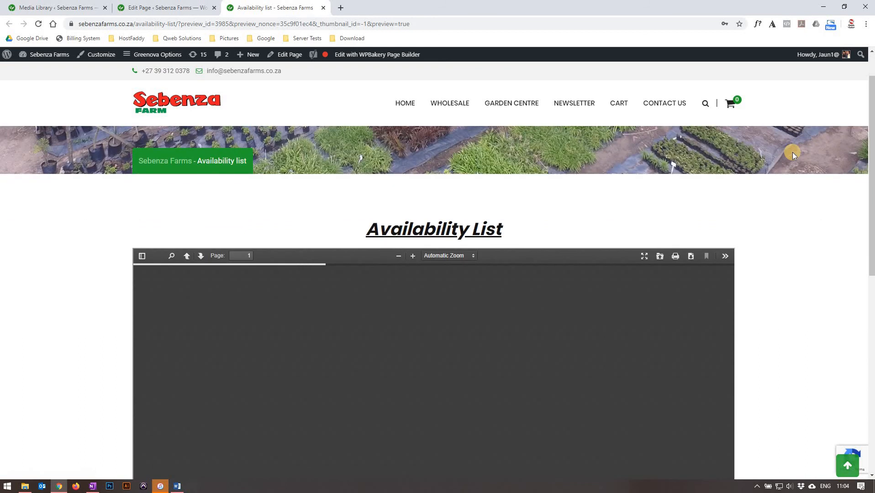
scroll(792, 156, "down", 1)
scroll(793, 155, "down", 1)
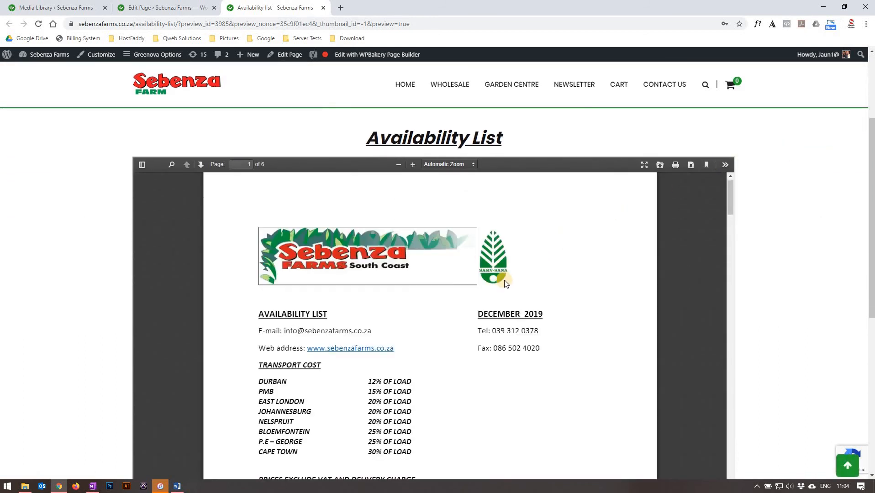
left_click_drag(477, 314, 557, 327)
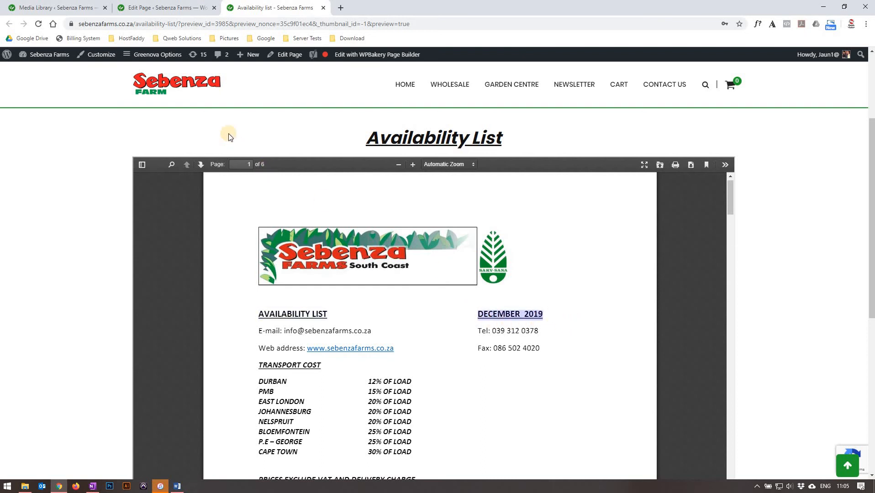
key("ctrl+w")
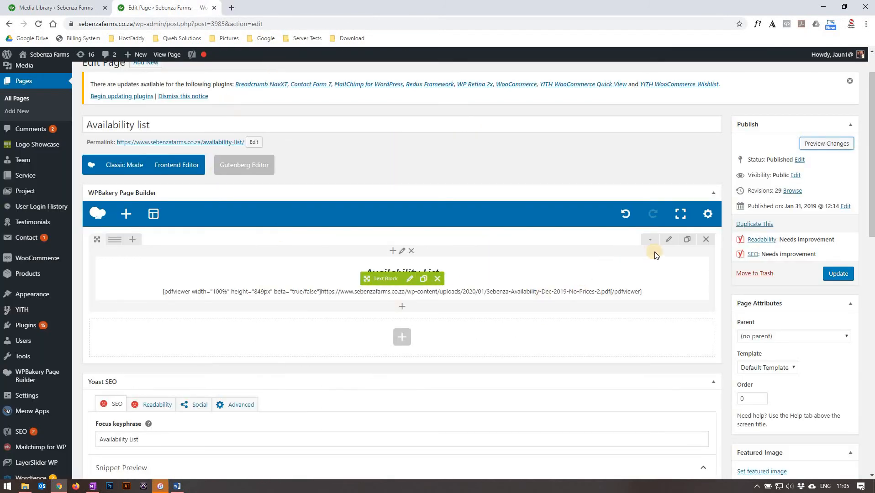
Update the Availability list page and view the embedded PDF on the live page.
left_click(830, 274)
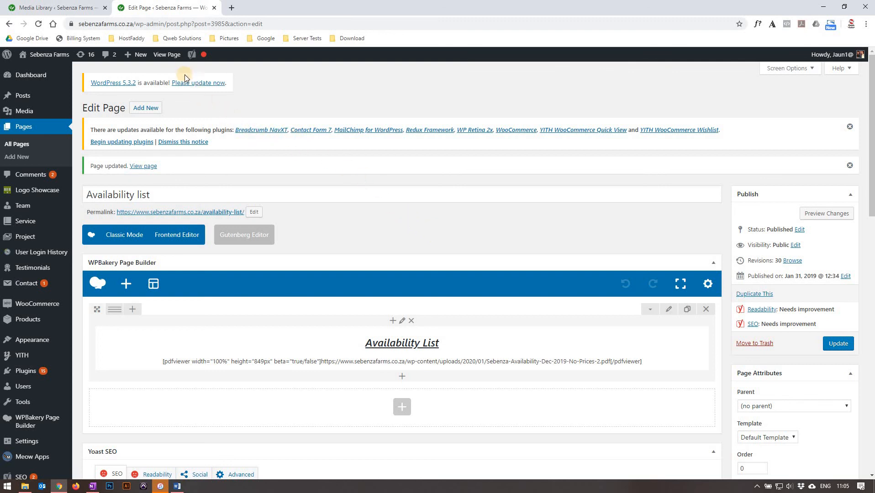
left_click(170, 59)
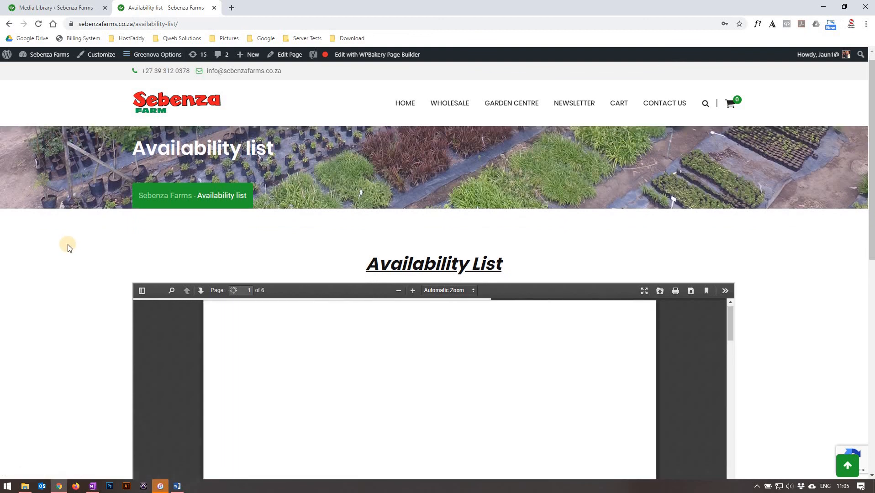
scroll(69, 244, "down", 2)
scroll(68, 248, "down", 1)
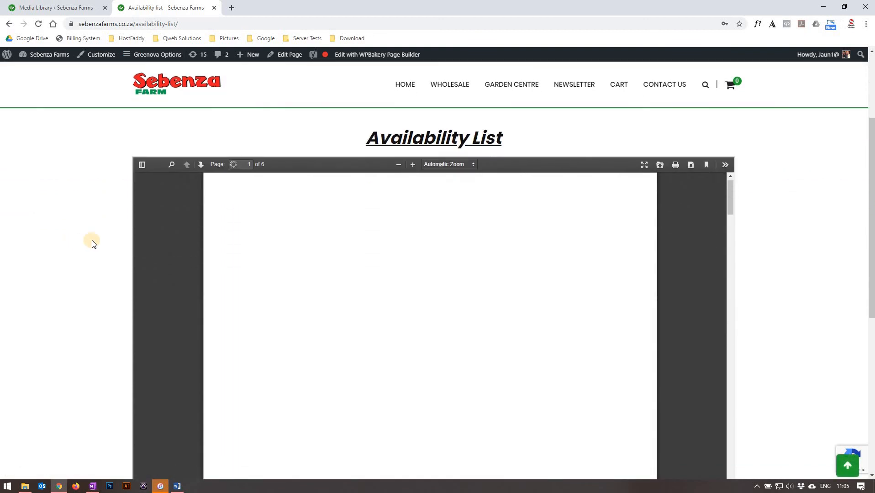